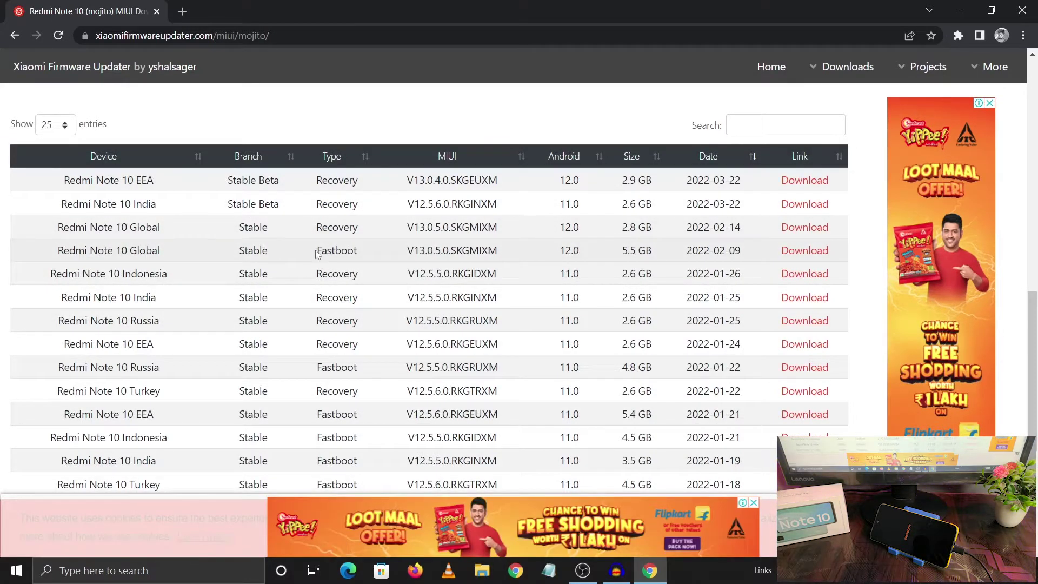
Review the Fastboot entries and their regional variants in the Redmi Note 10 firmware table.
left_click_drag(316, 251, 348, 250)
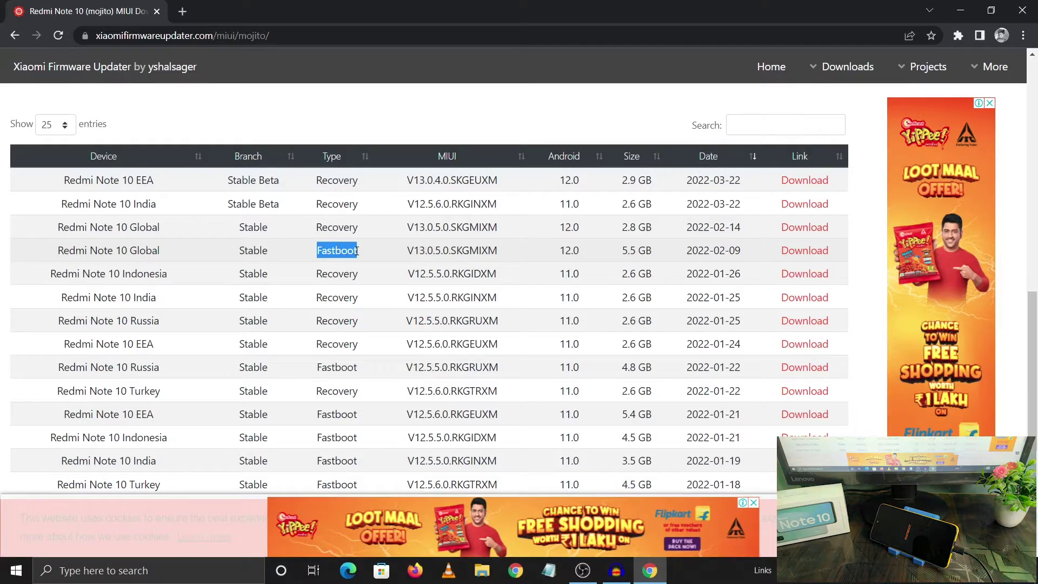
left_click_drag(132, 253, 172, 259)
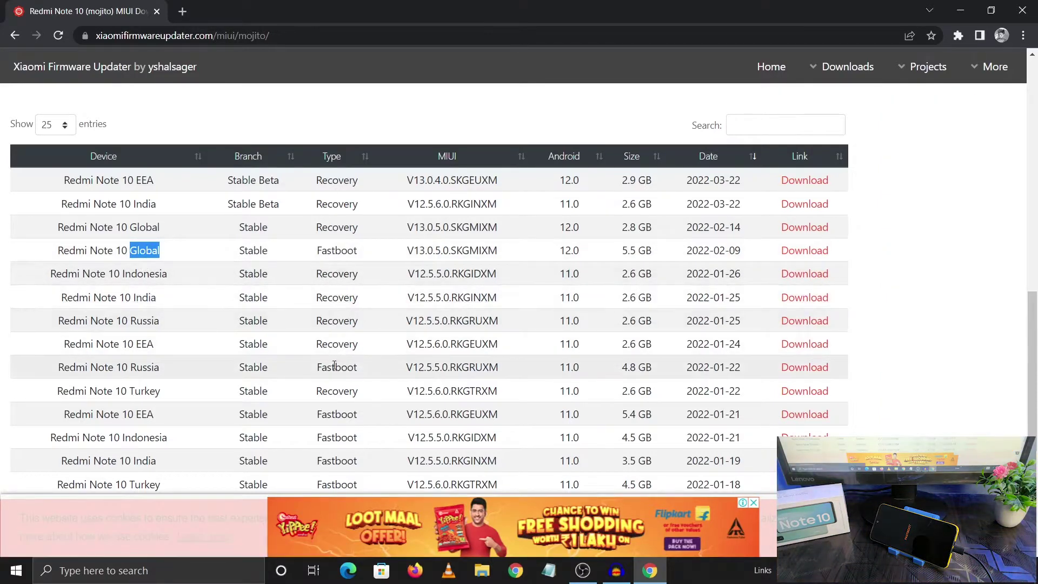
left_click_drag(317, 367, 358, 368)
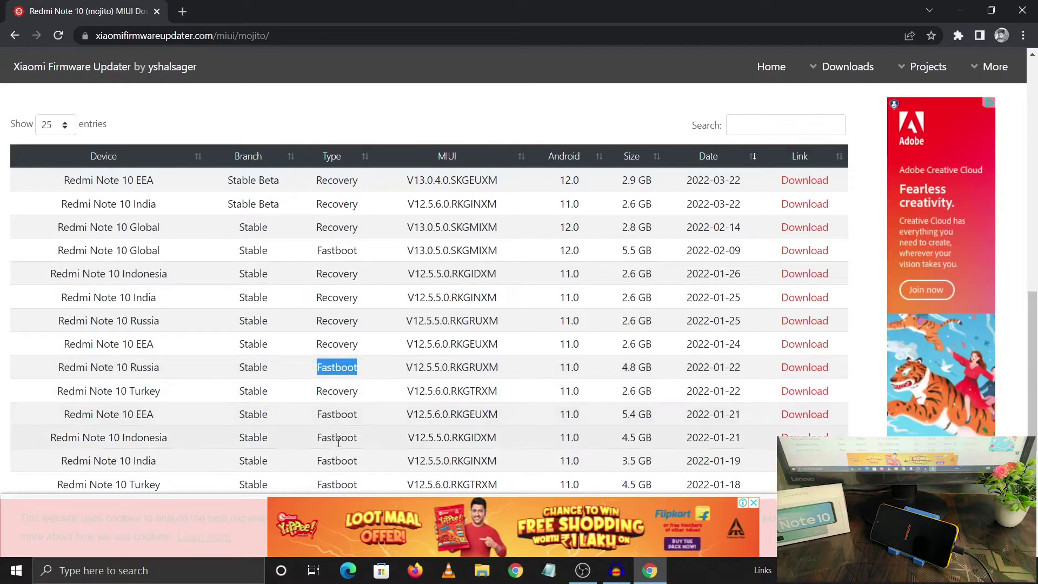
left_click_drag(354, 438, 320, 442)
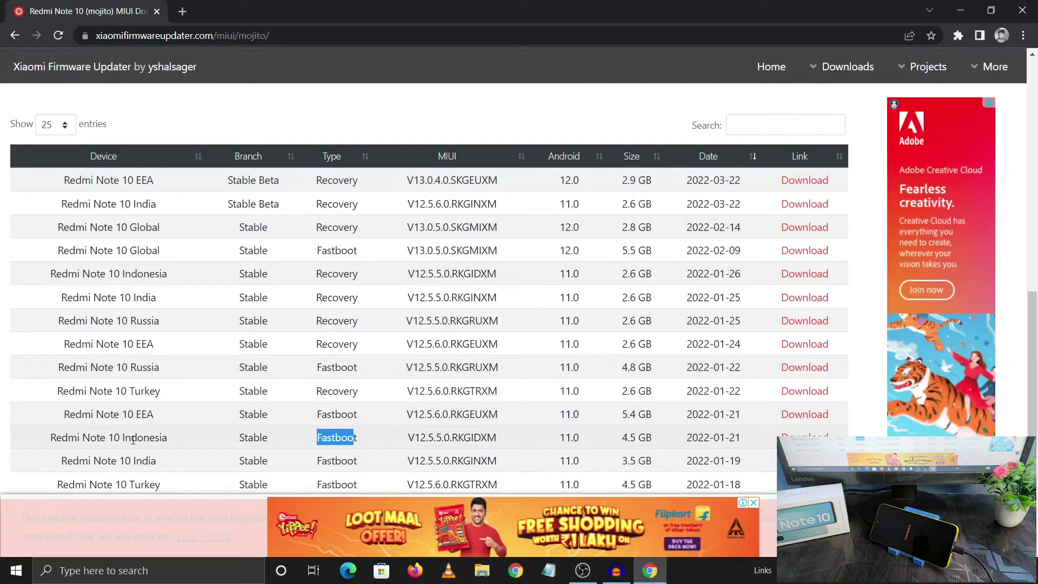
scroll(365, 424, "down", 2)
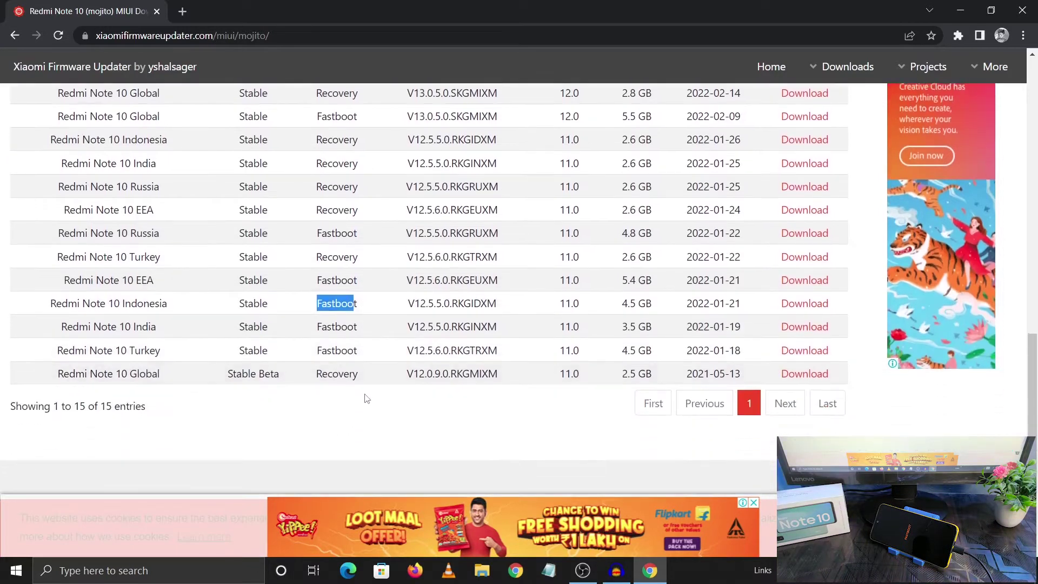
scroll(364, 399, "up", 4)
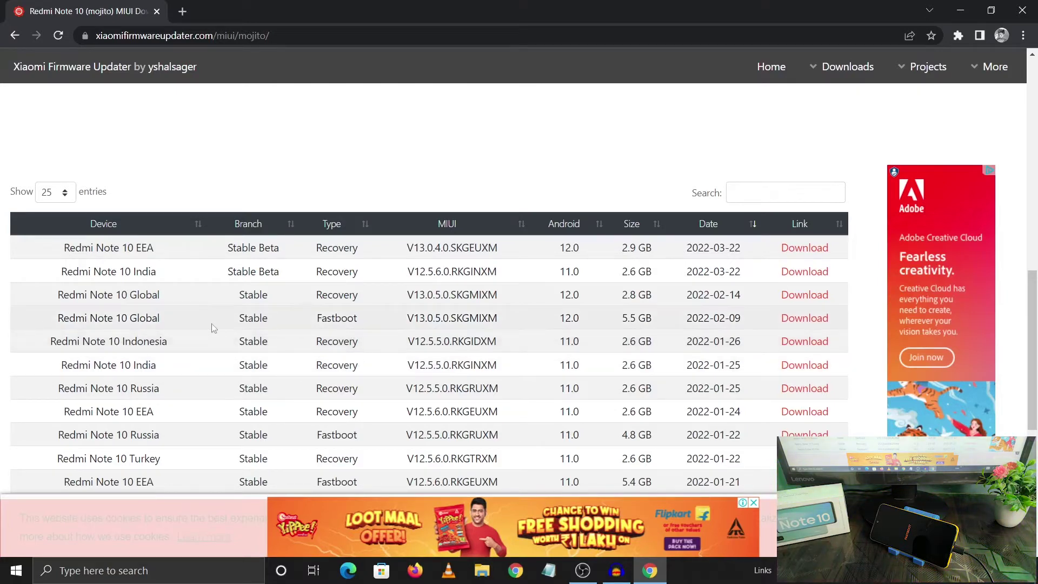
Open the download page for the Redmi Note 10 Global stable Fastboot ROM V13.0.5.0.SKGMIXM, dismissing the ad.
left_click_drag(316, 320, 353, 321)
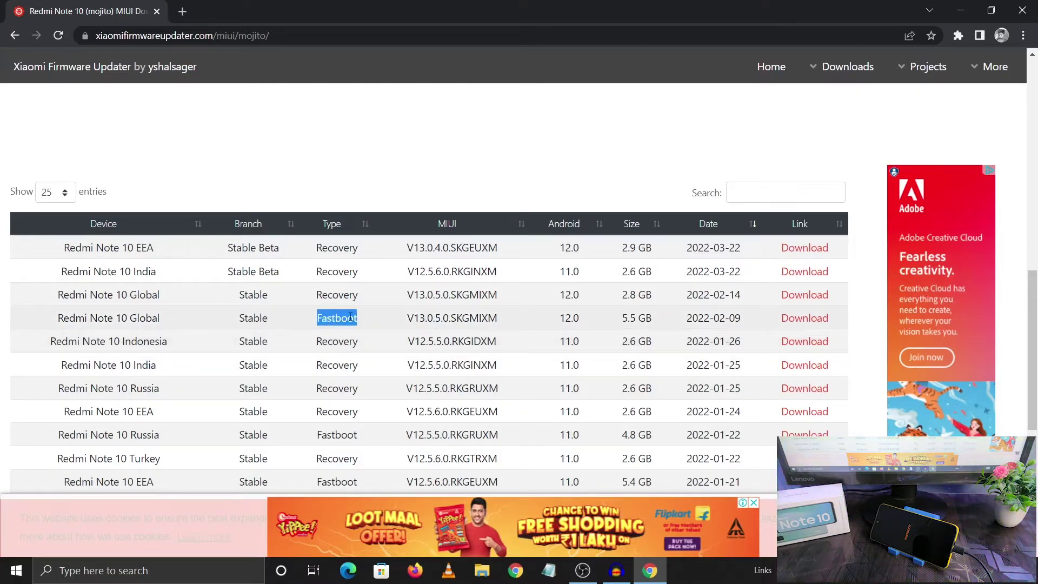
left_click(789, 323)
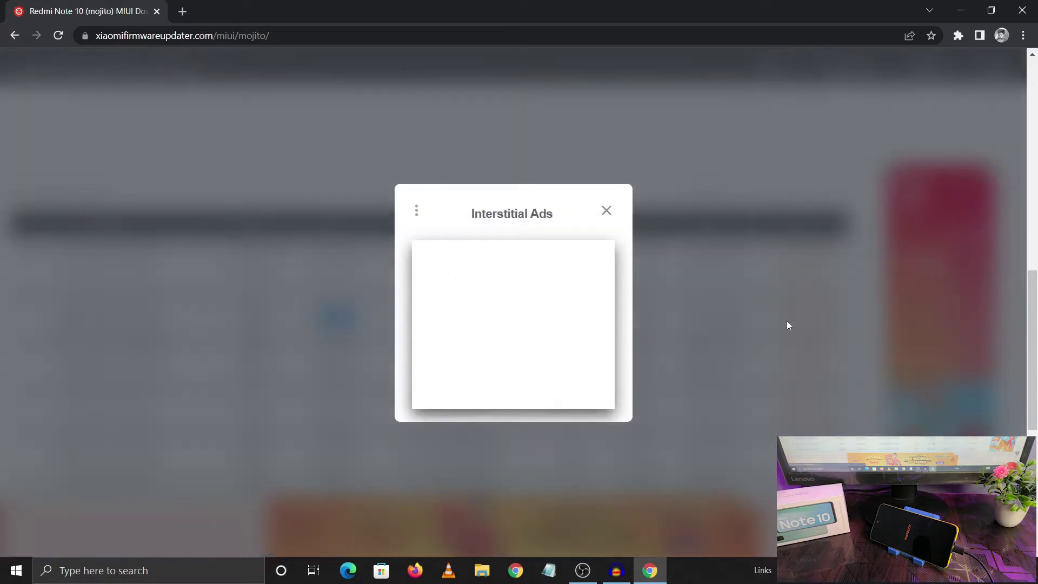
left_click(608, 212)
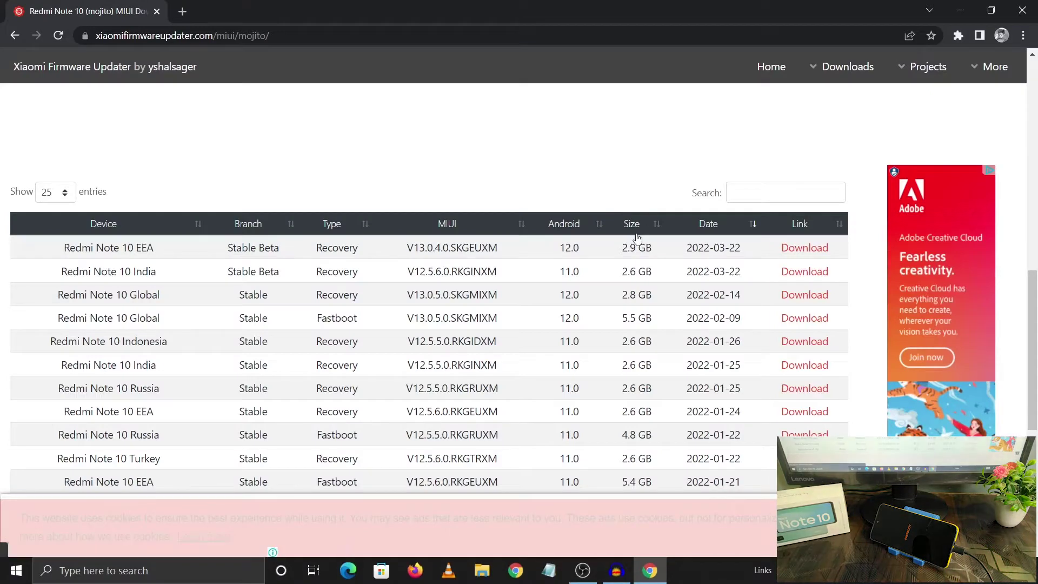
Find the Fastboot package on the page, check its type and size, and start its Full ROM download.
scroll(372, 401, "down", 15)
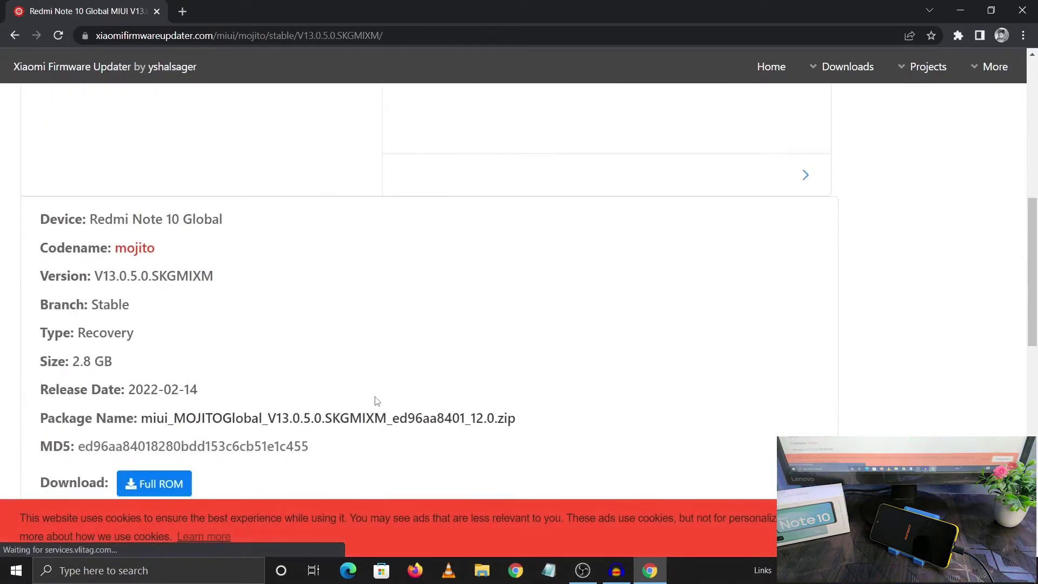
left_click_drag(128, 133, 85, 146)
left_click(422, 163)
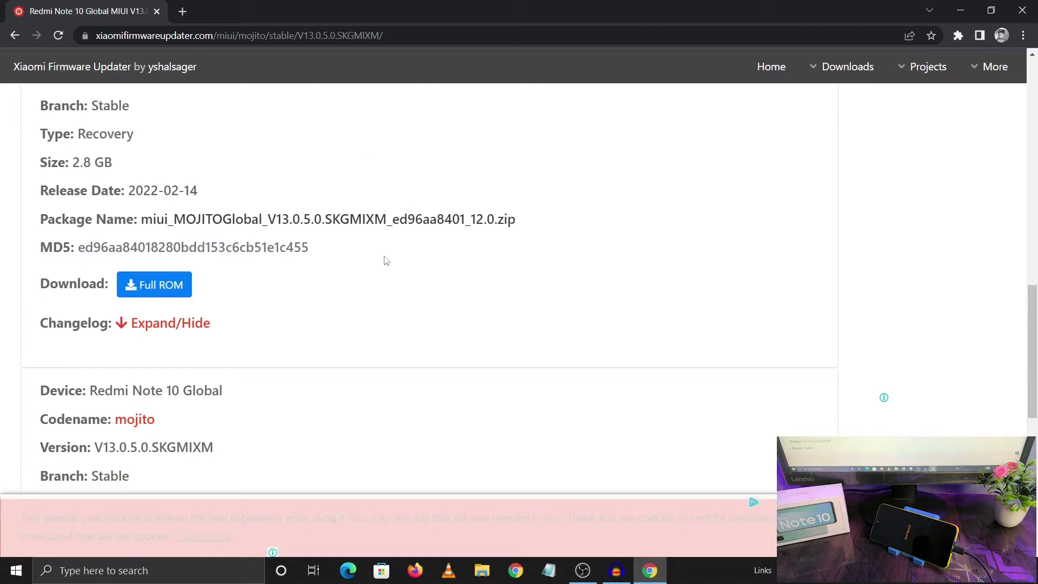
scroll(413, 204, "down", 3)
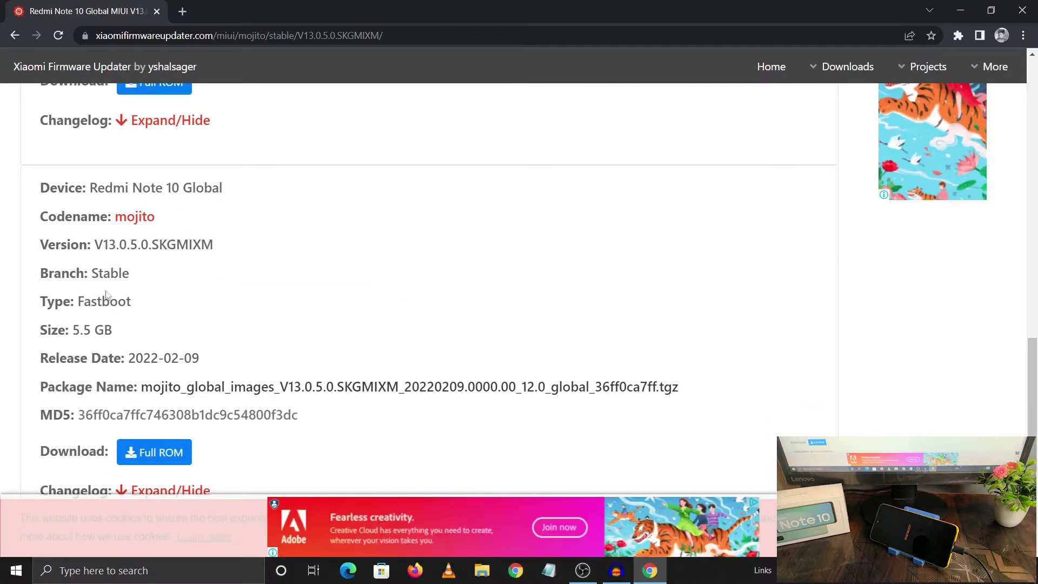
left_click_drag(79, 301, 132, 303)
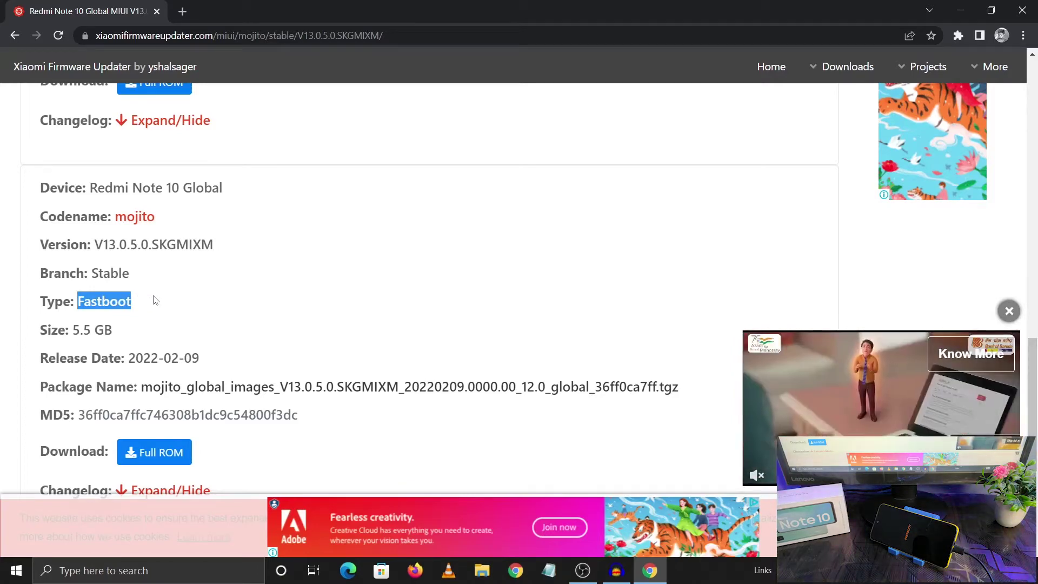
left_click(75, 329)
left_click_drag(75, 329, 112, 331)
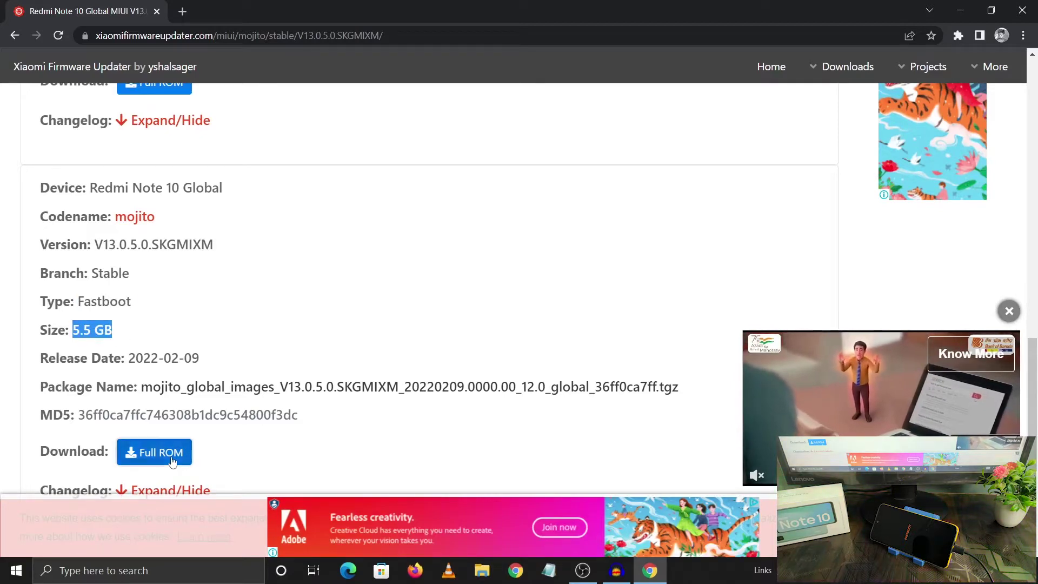
left_click(154, 452)
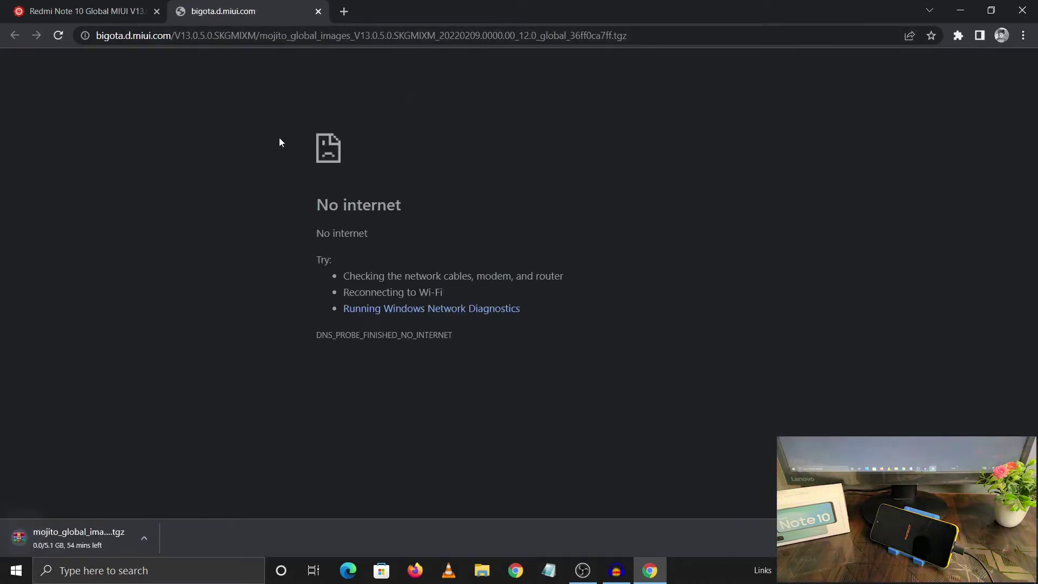
Cancel the running ROM download and close the browser.
left_click(144, 536)
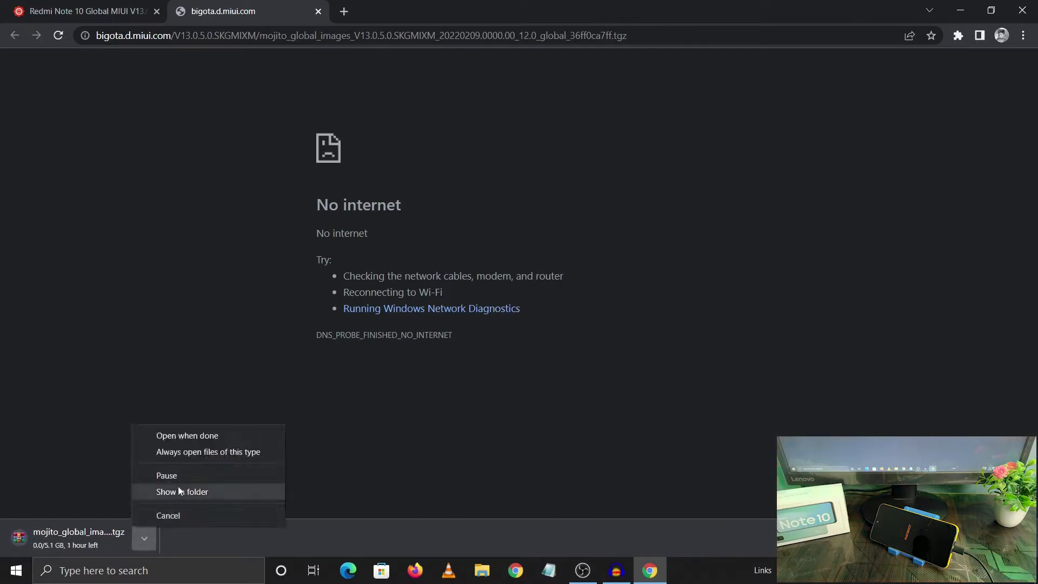
left_click(171, 514)
left_click(1022, 11)
View the extraction options for the mojito_global_images archive on the desktop.
double_click(649, 227)
right_click(656, 226)
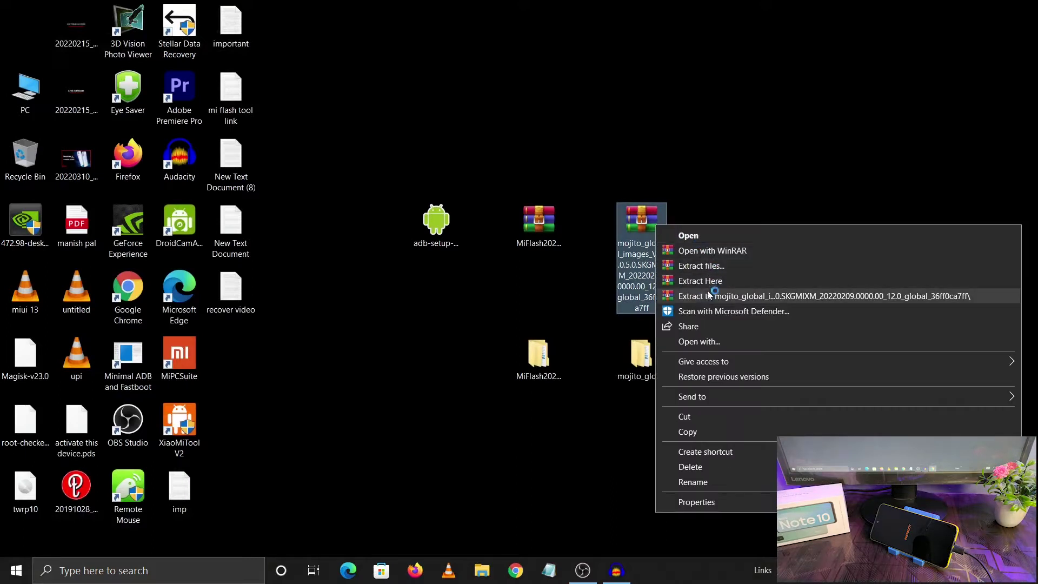
left_click(633, 389)
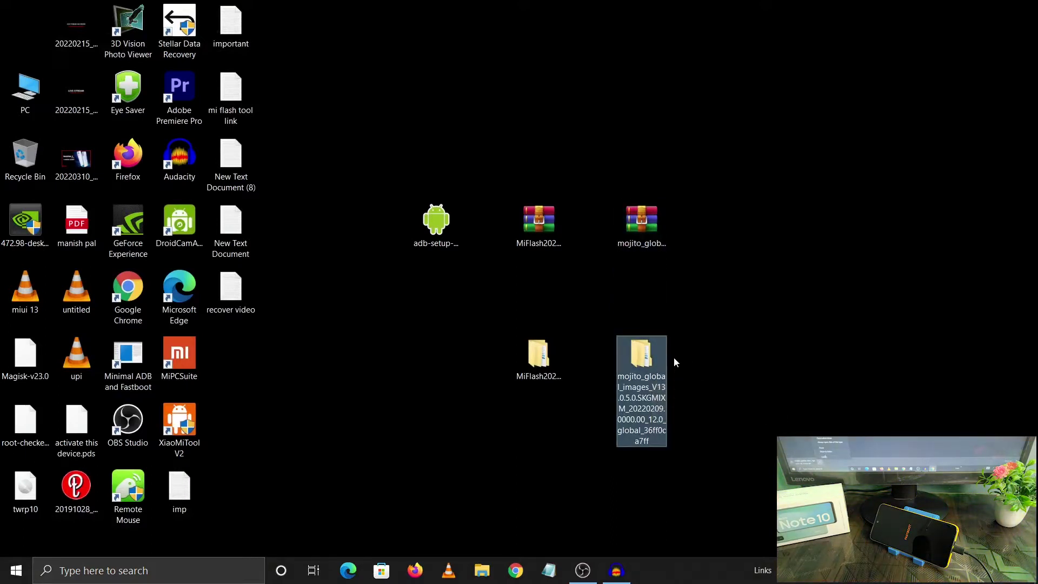
Move the extracted mojito_global_images folder from the desktop to the root of Local Disk (C:).
mouse_move(645, 365)
right_click(645, 366)
left_click(709, 392)
left_click(643, 373)
right_click(643, 373)
left_click(684, 262)
double_click(2, 92)
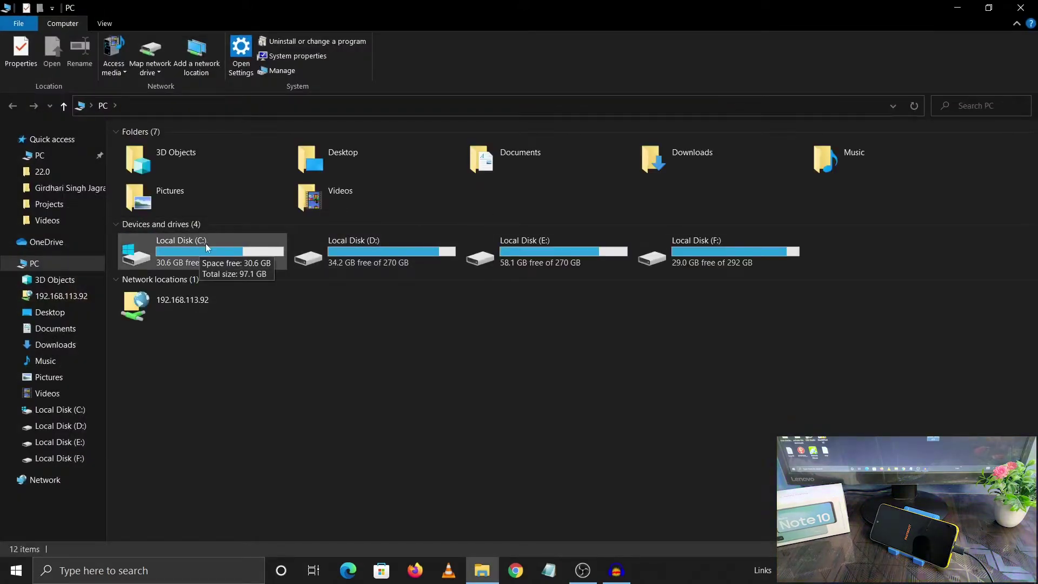
double_click(205, 244)
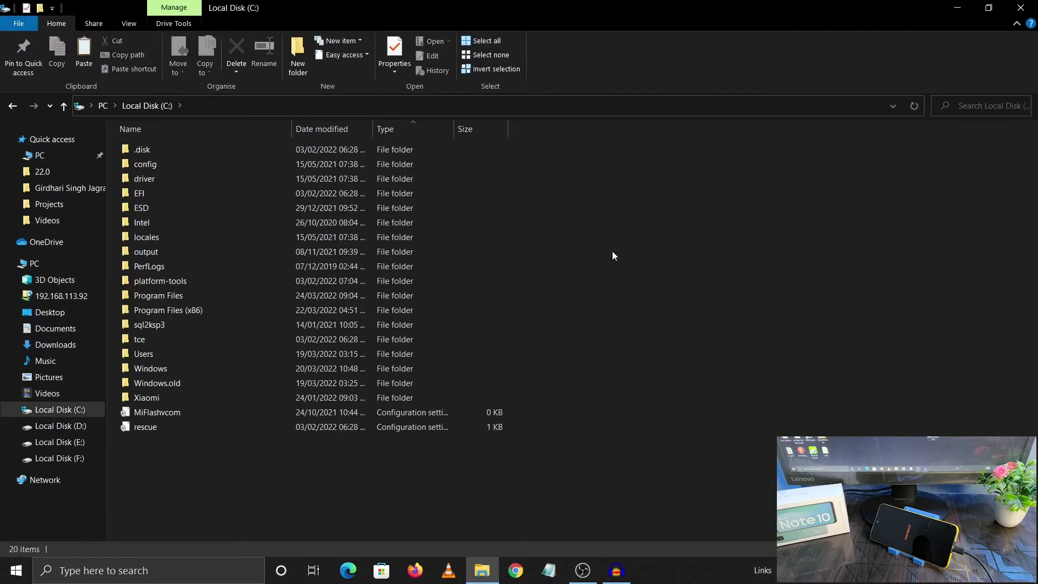
right_click(713, 234)
left_click(758, 305)
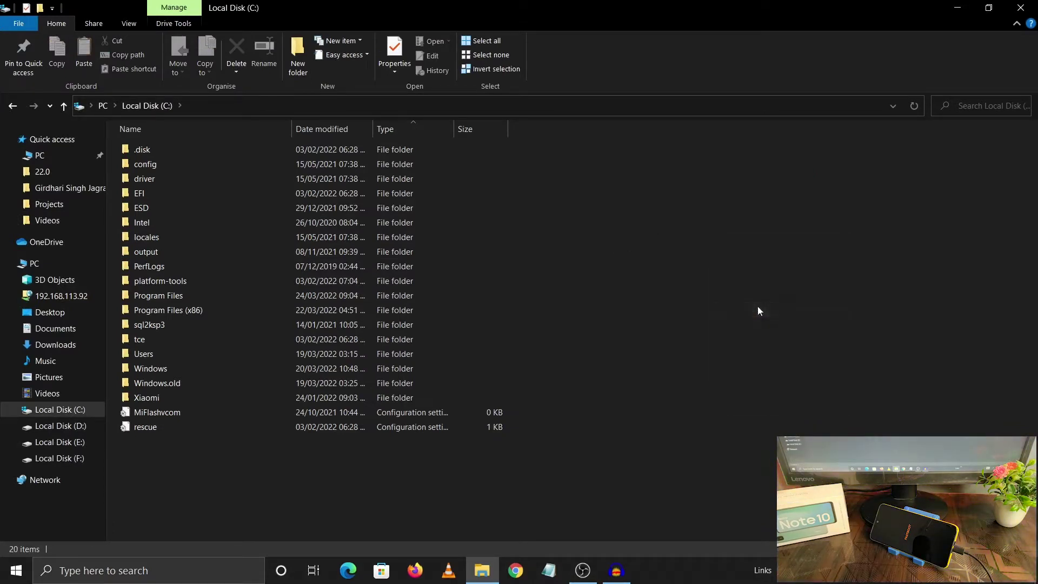
Open the inner mojito_global_images folder containing the flash scripts, copy its full path, and minimize the window.
double_click(242, 440)
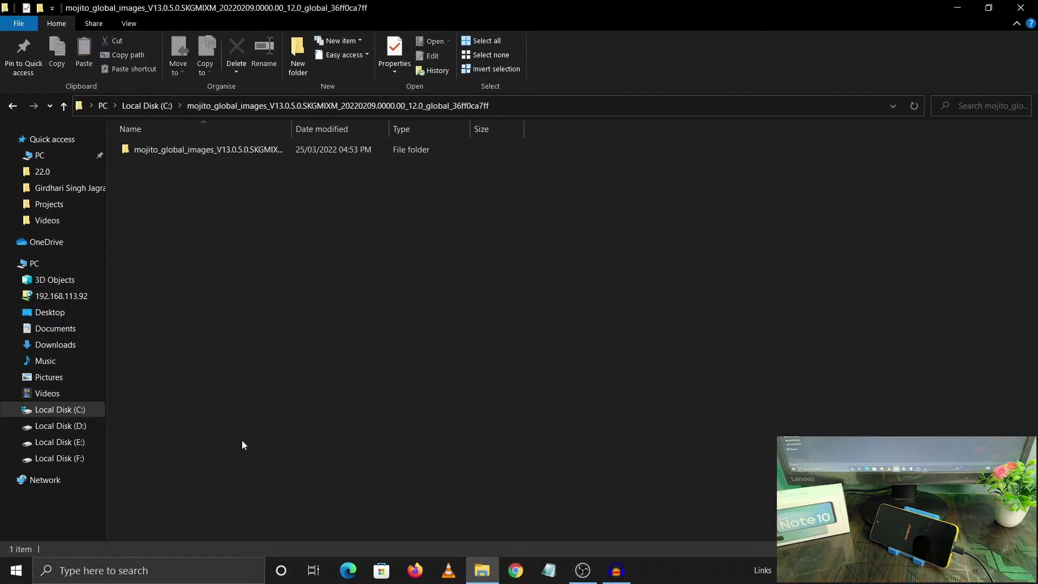
double_click(246, 148)
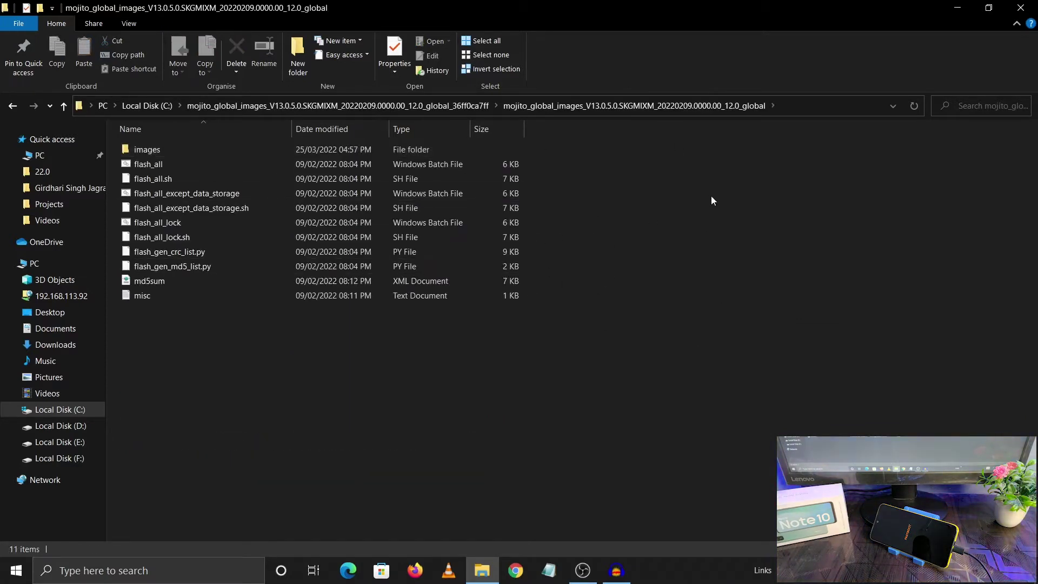
left_click(807, 102)
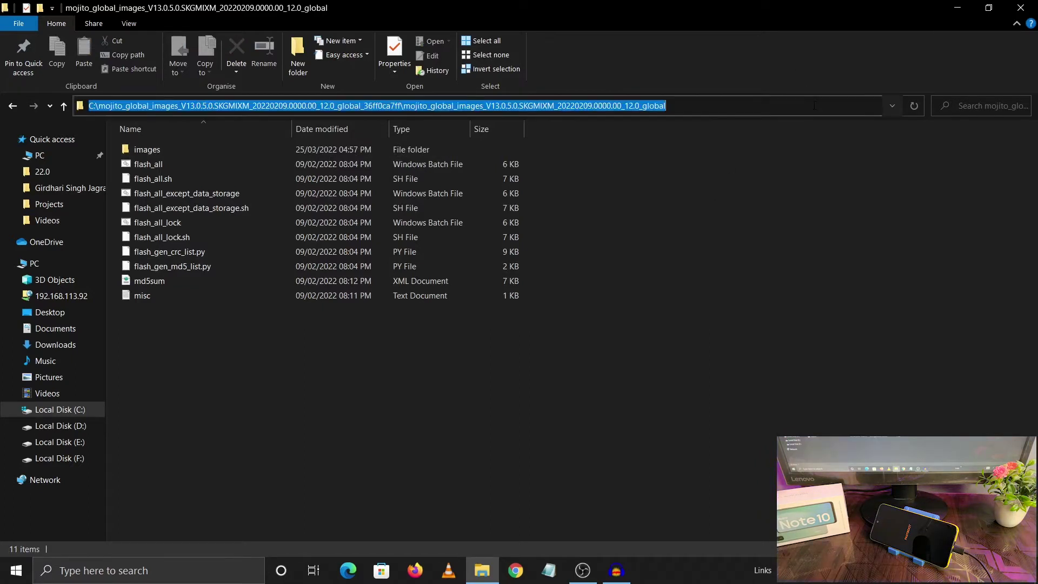
right_click(623, 104)
left_click(664, 135)
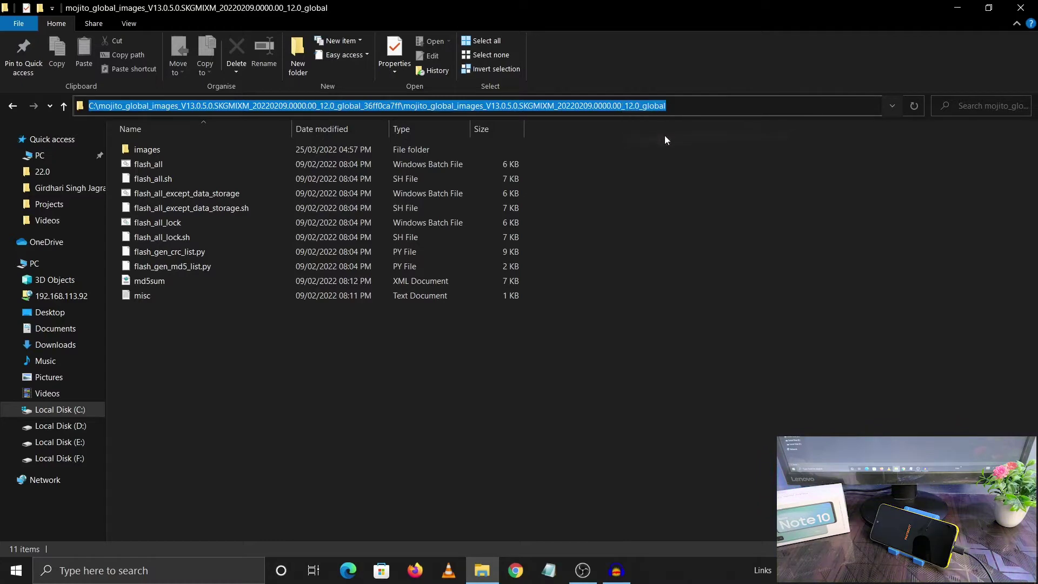
left_click(684, 309)
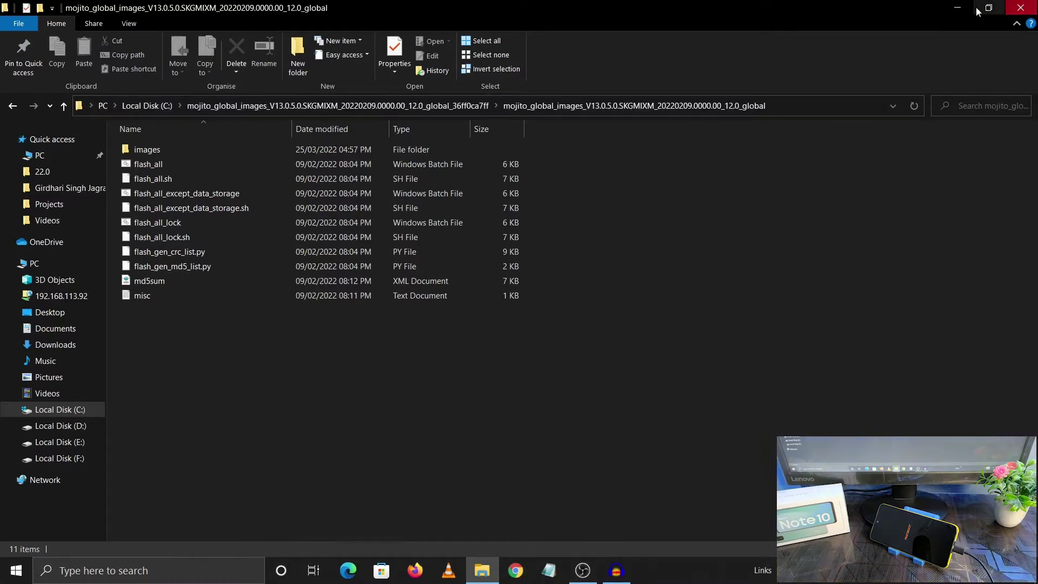
left_click(958, 7)
Launch XiaoMiFlash from the inner MiFlash20210813 folder on the desktop.
mouse_move(535, 358)
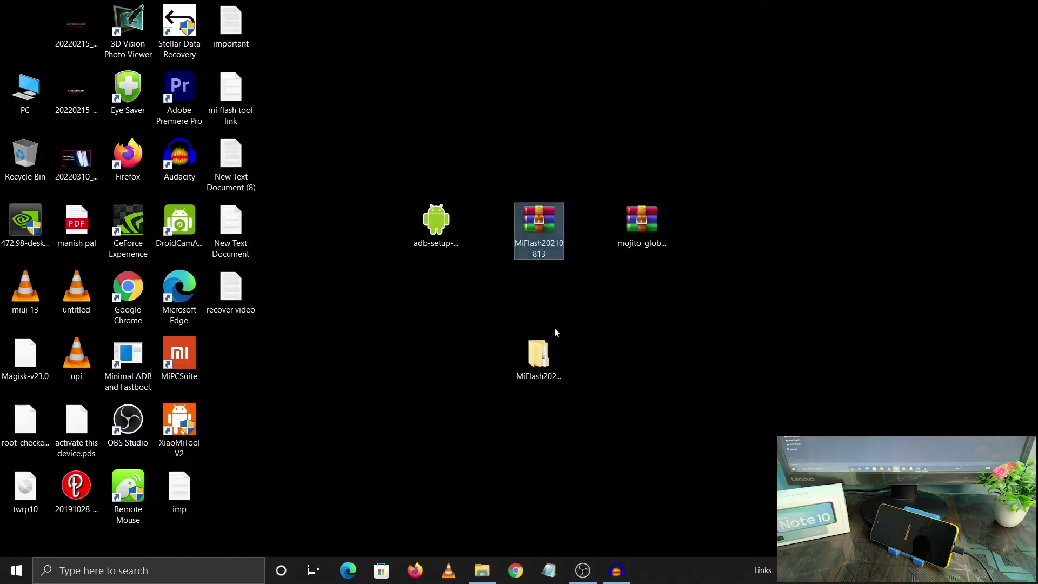
double_click(541, 357)
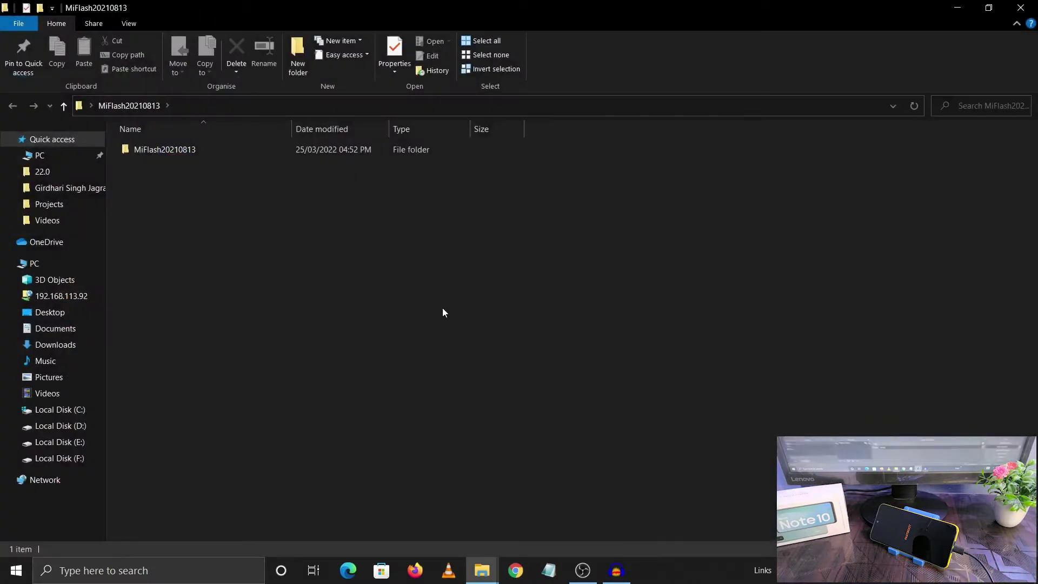
double_click(164, 152)
scroll(244, 403, "down", 7)
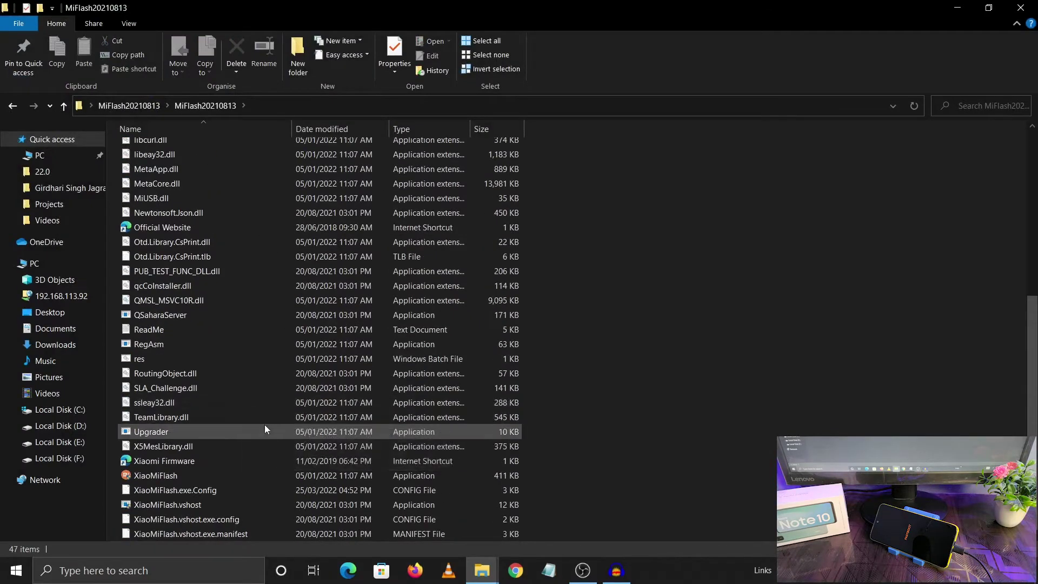
double_click(193, 476)
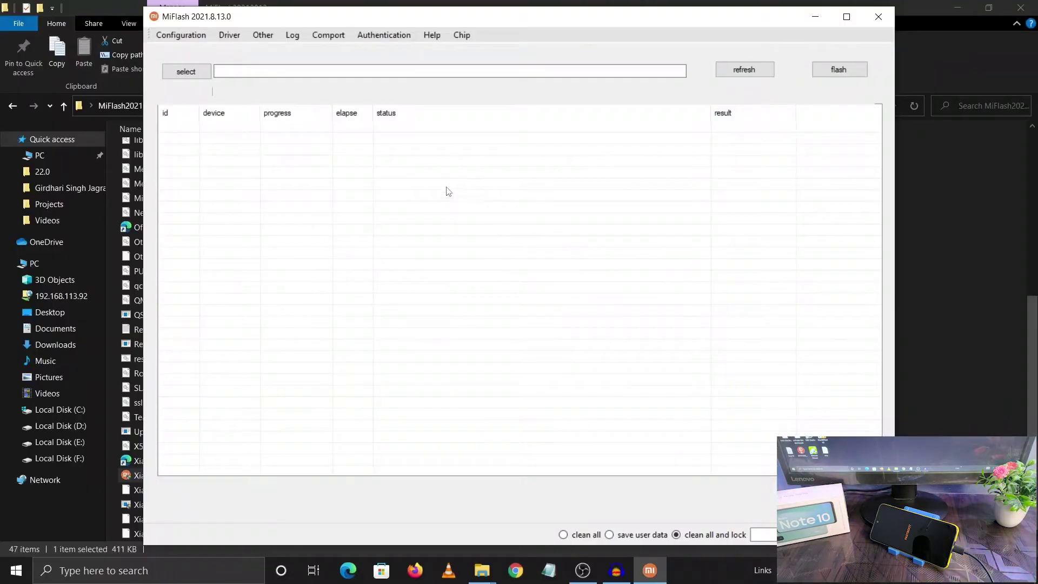
Paste the copied ROM folder path as the firmware location and refresh the list of connected devices.
left_click(255, 71)
right_click(255, 72)
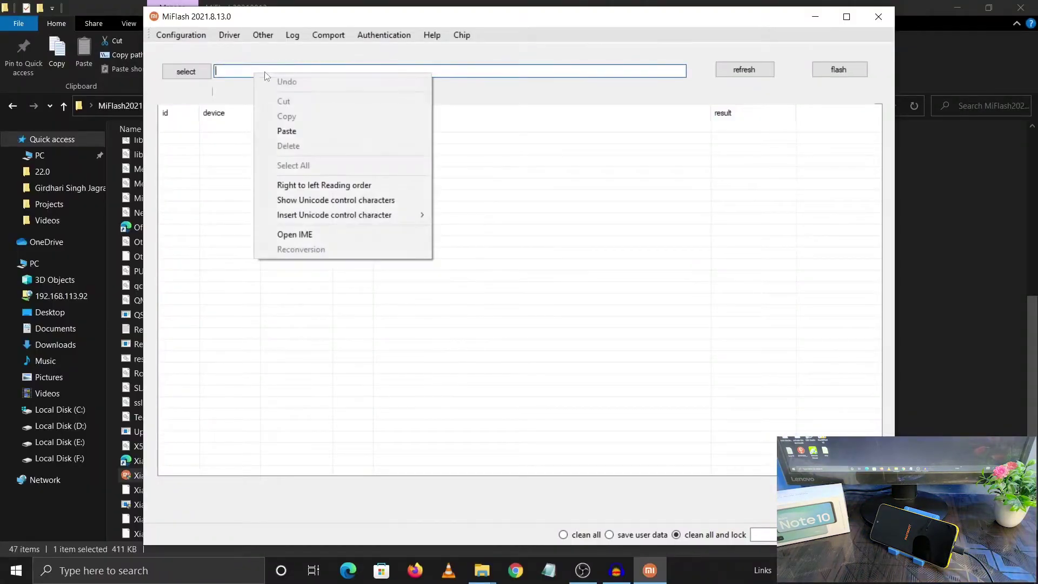
left_click(328, 131)
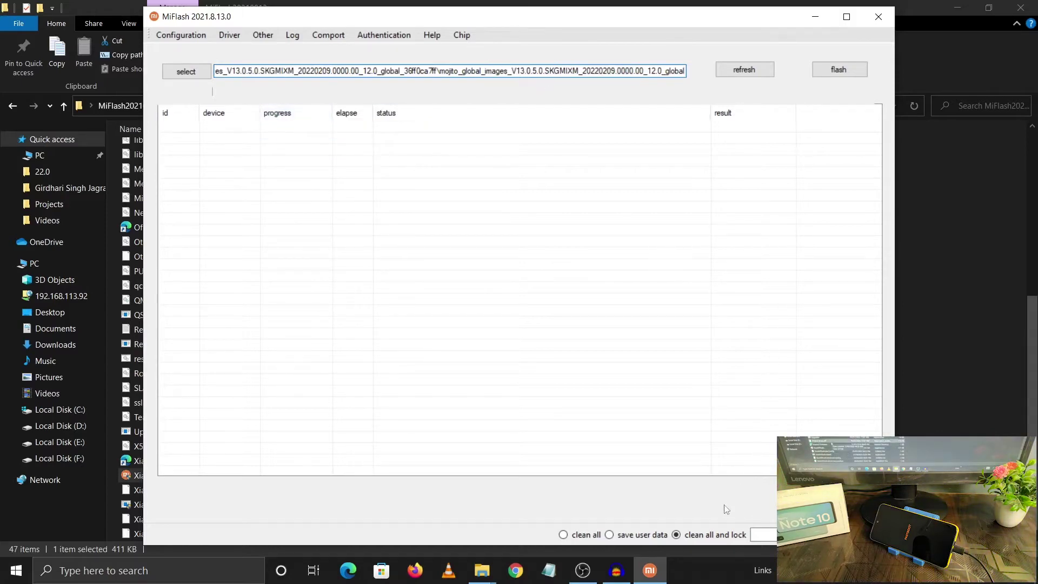
left_click(749, 70)
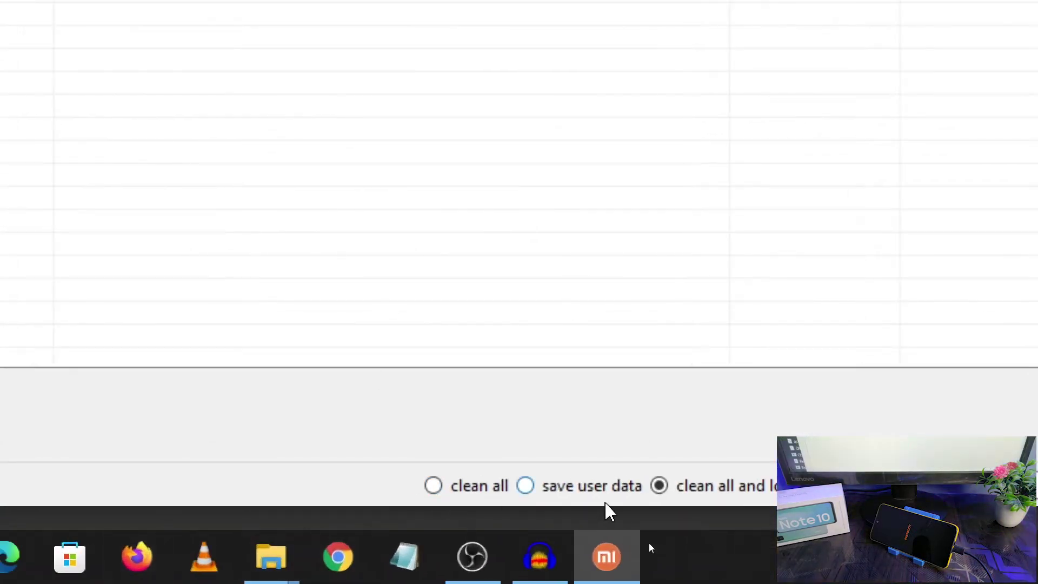
Go through the flash modes, settle on "clean all and lock", and start flashing the connected device.
left_click(525, 486)
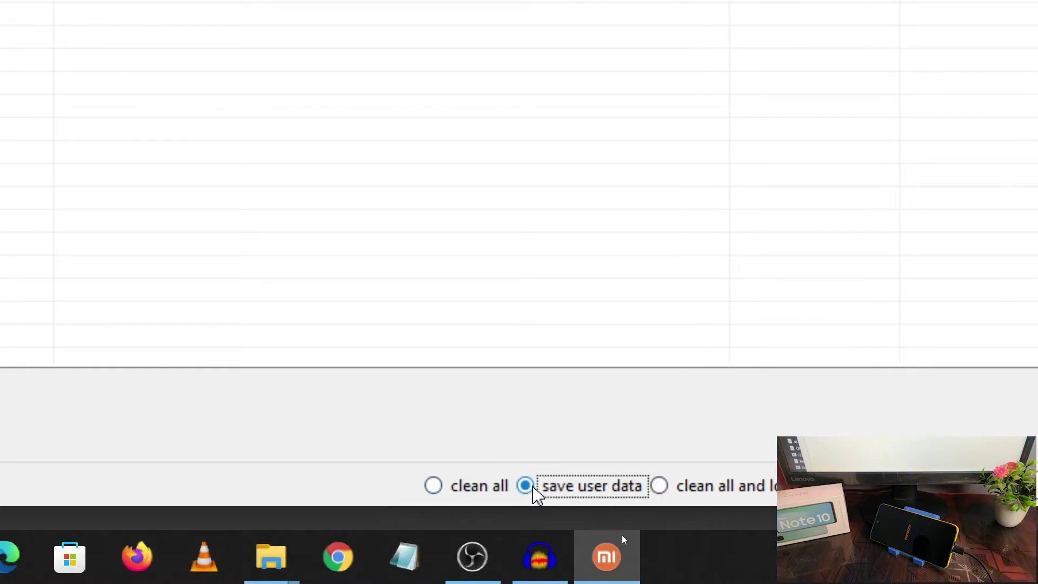
left_click(726, 488)
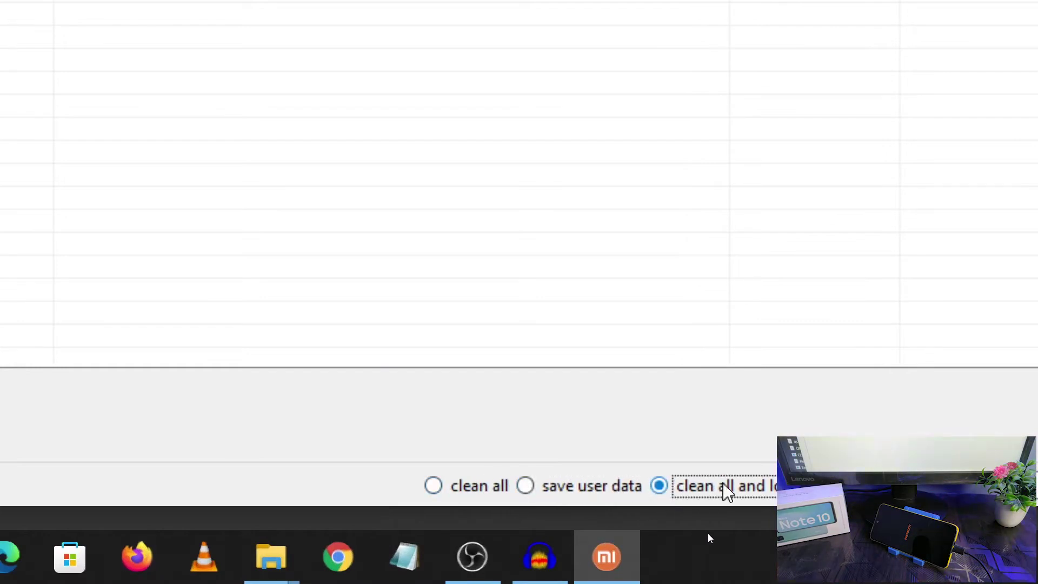
left_click(439, 493)
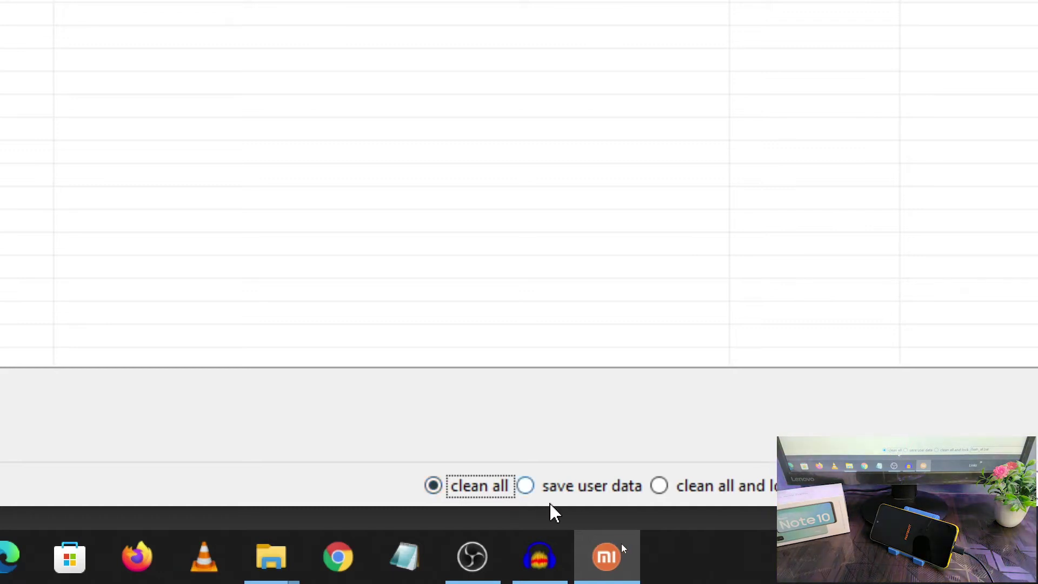
left_click(524, 486)
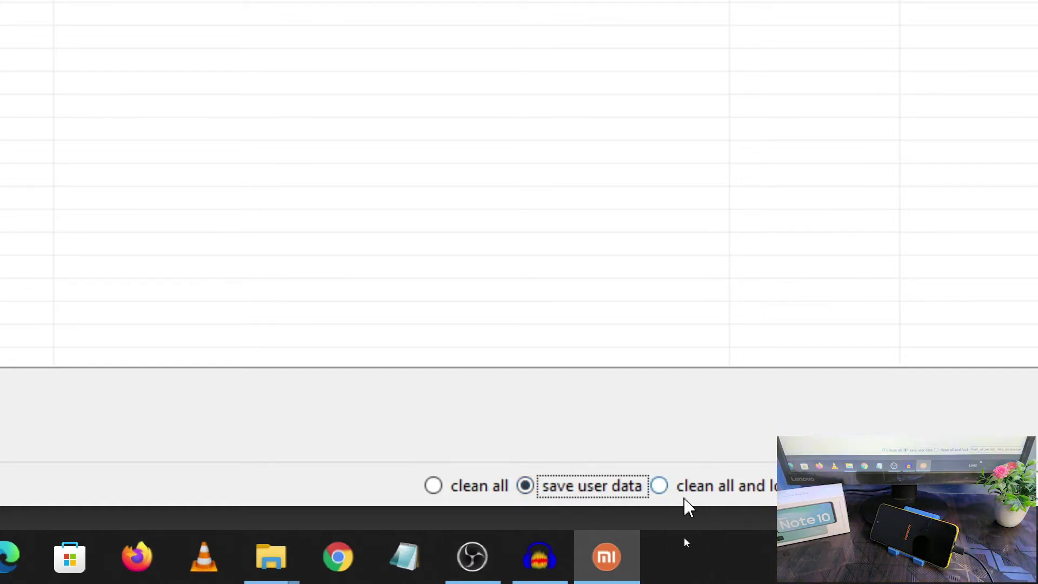
left_click(658, 484)
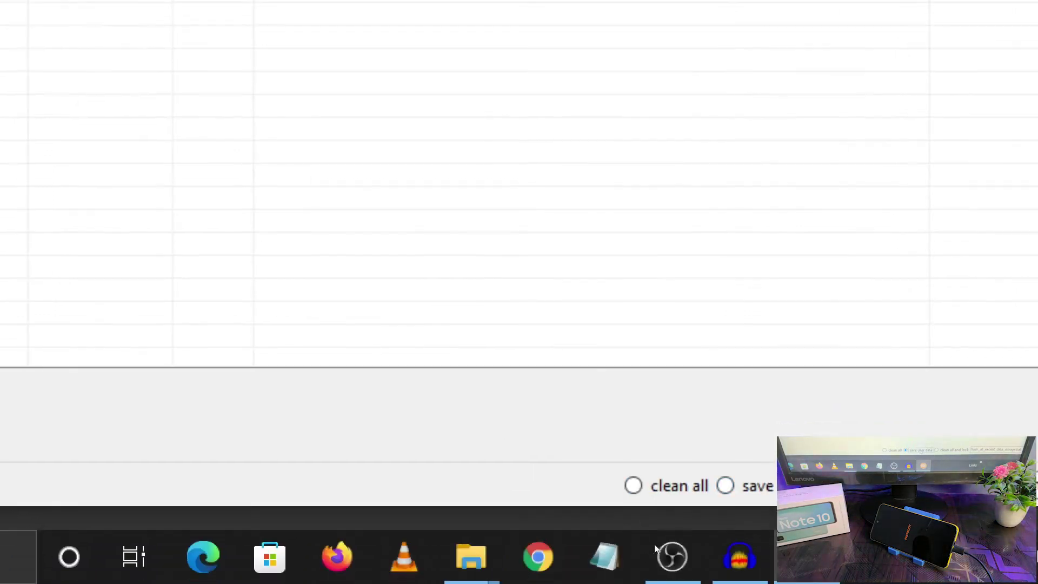
left_click(725, 486)
left_click(927, 483)
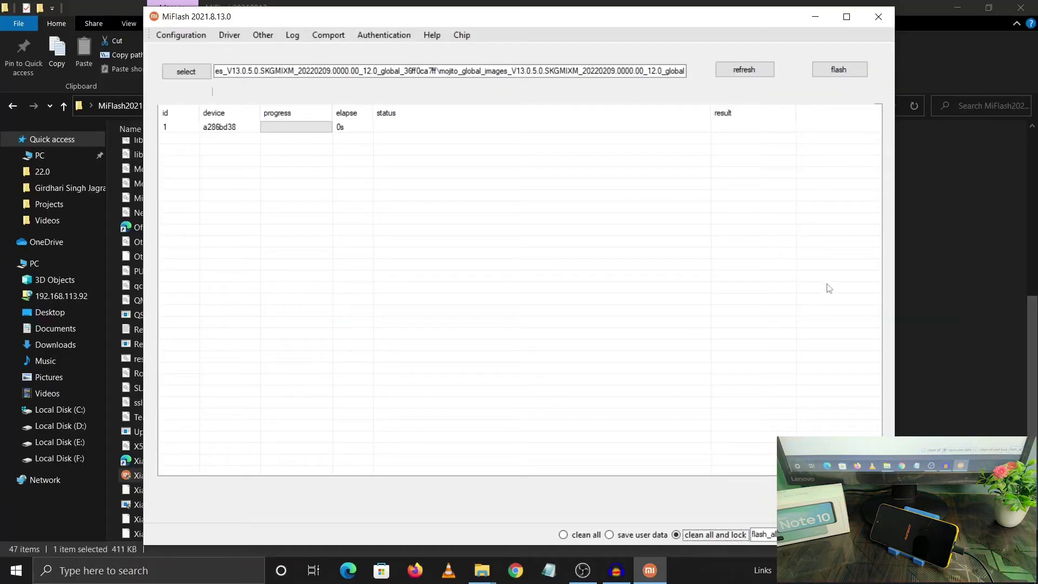
left_click(830, 67)
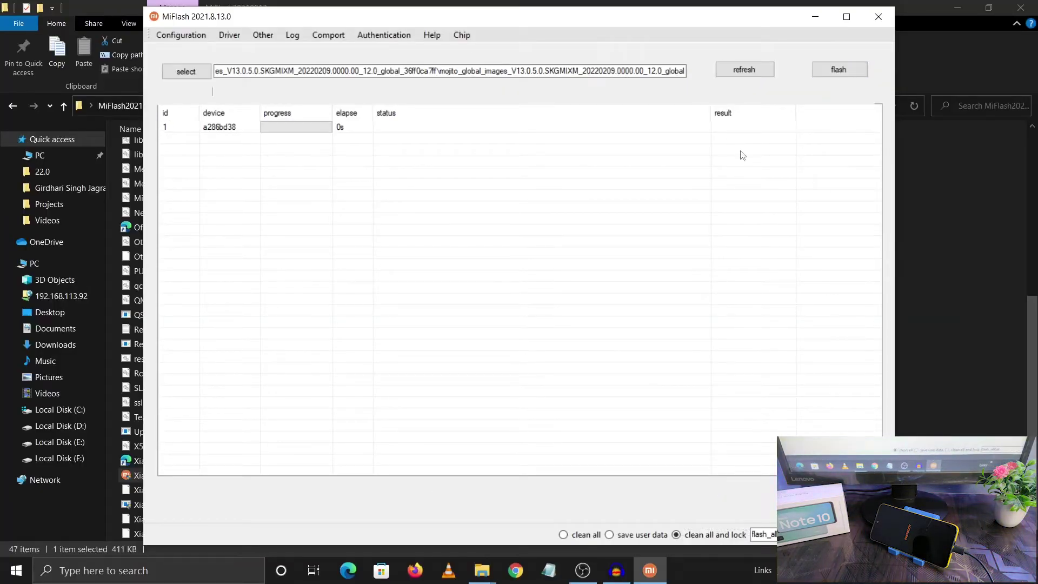